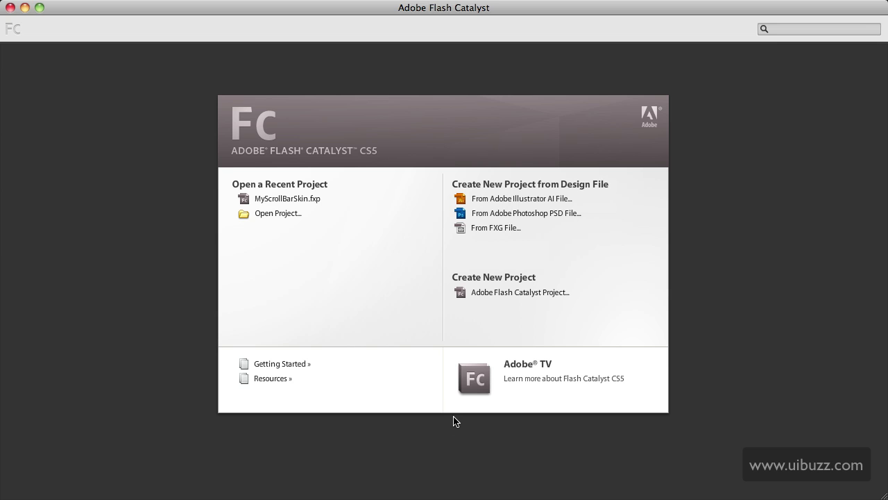
Create a blank Flash Catalyst project named Untitled Project with the default 800×600 artboard
click(526, 292)
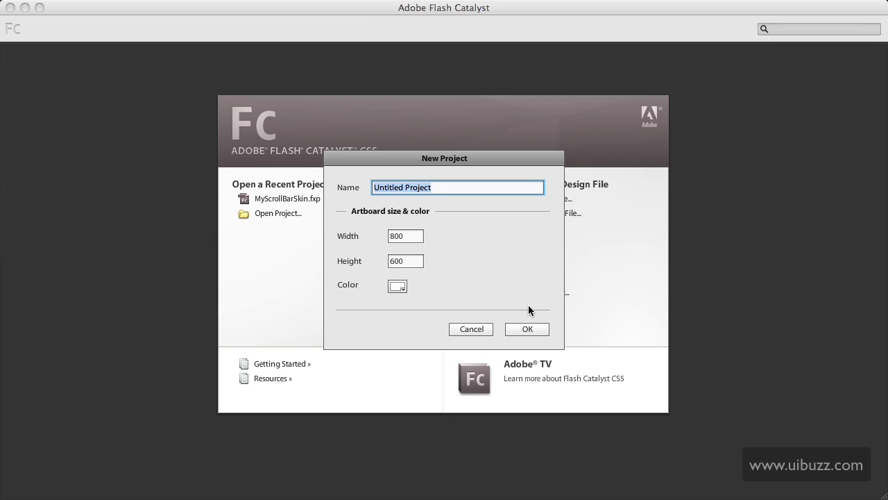
click(528, 329)
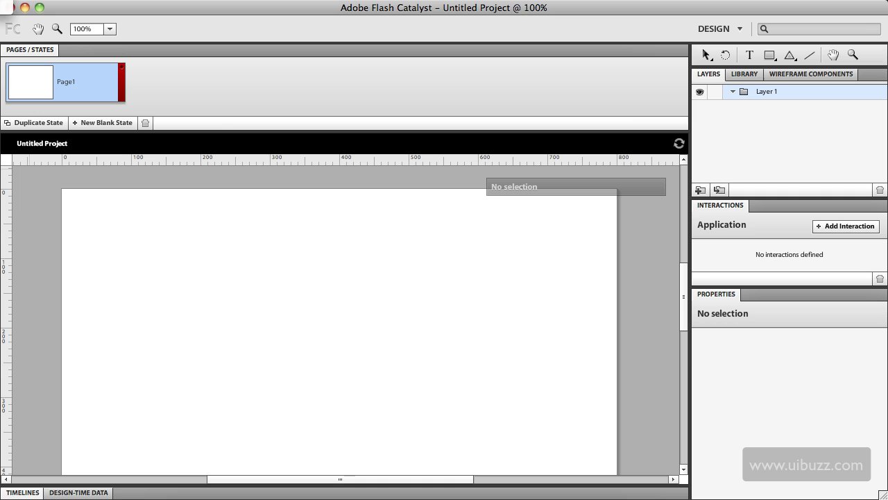
Import the Adobe FXG file MyScrollBarDesign.fxg from the Desktop onto the artboard
key(super+shift+i)
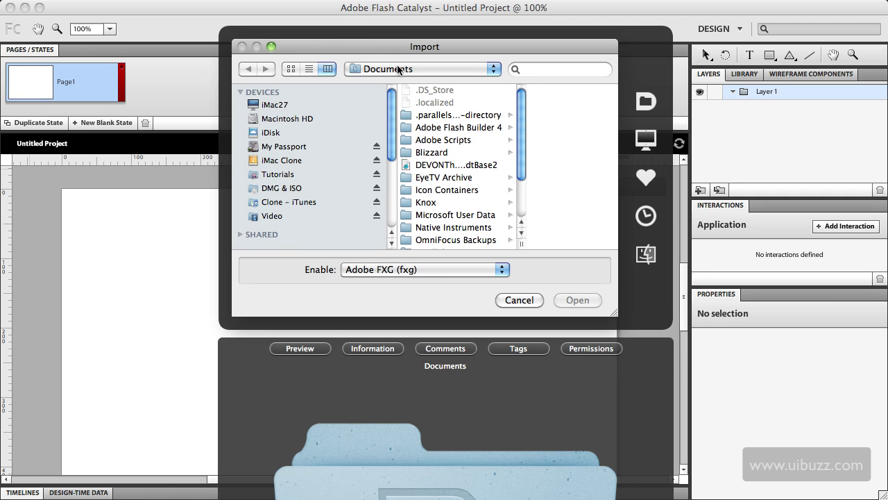
scroll(298, 208, down, 5)
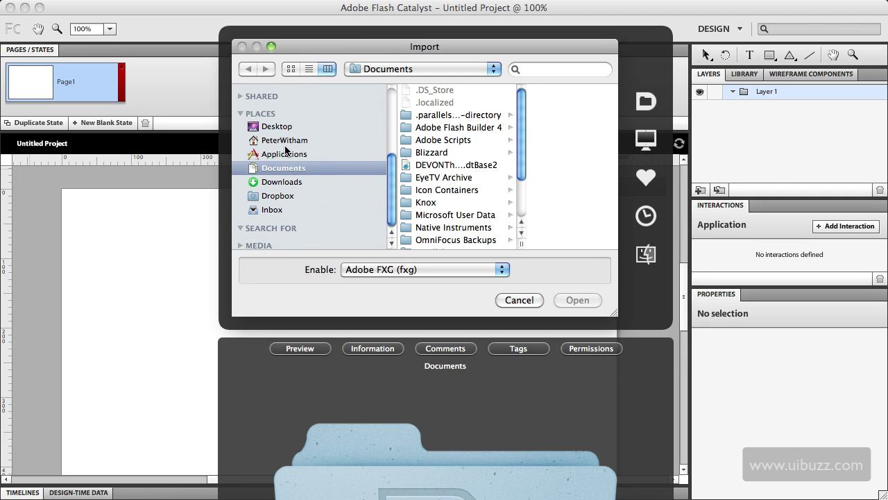
click(277, 127)
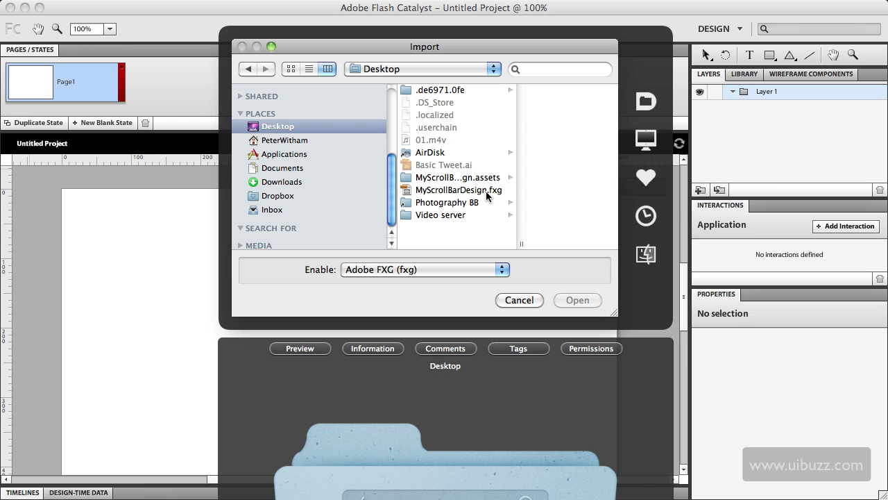
click(486, 190)
click(567, 303)
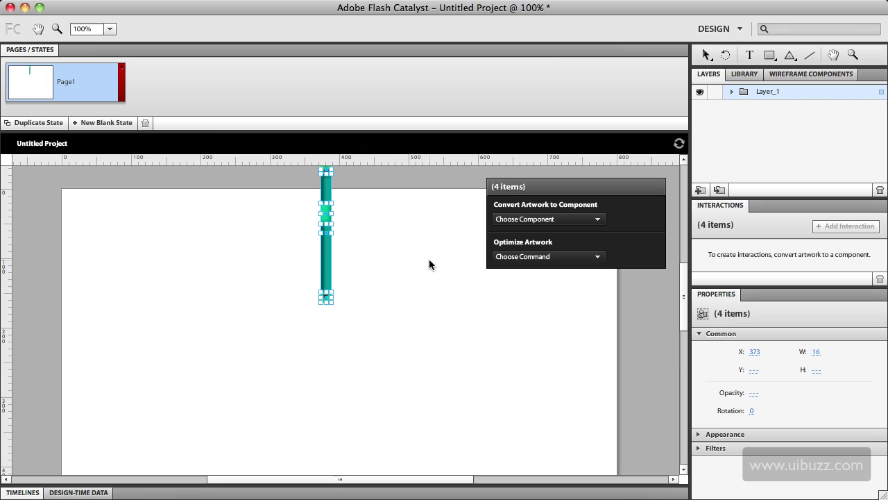
Move the teal artwork left and down, then convert it into a Vertical Scrollbar component
drag(324, 266, 212, 312)
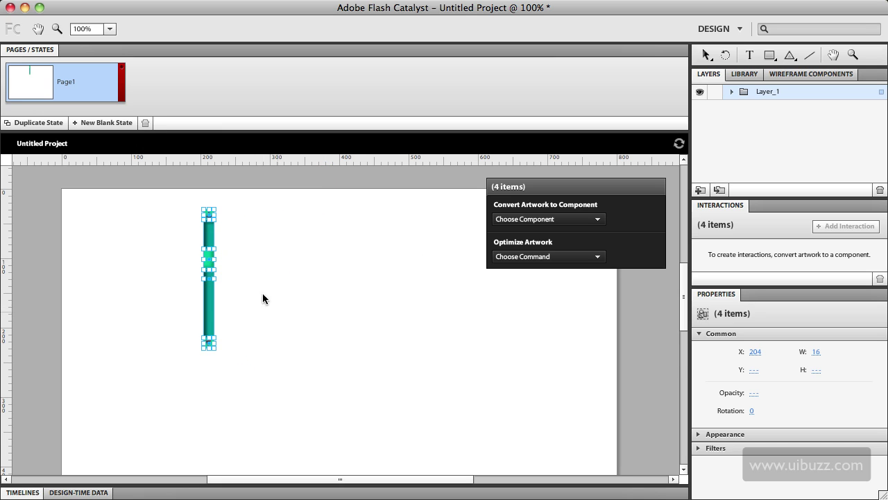
click(731, 91)
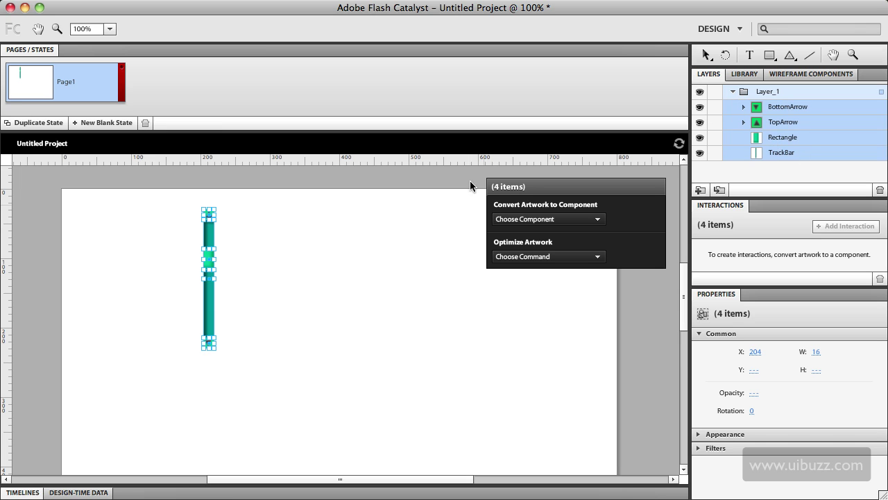
click(531, 220)
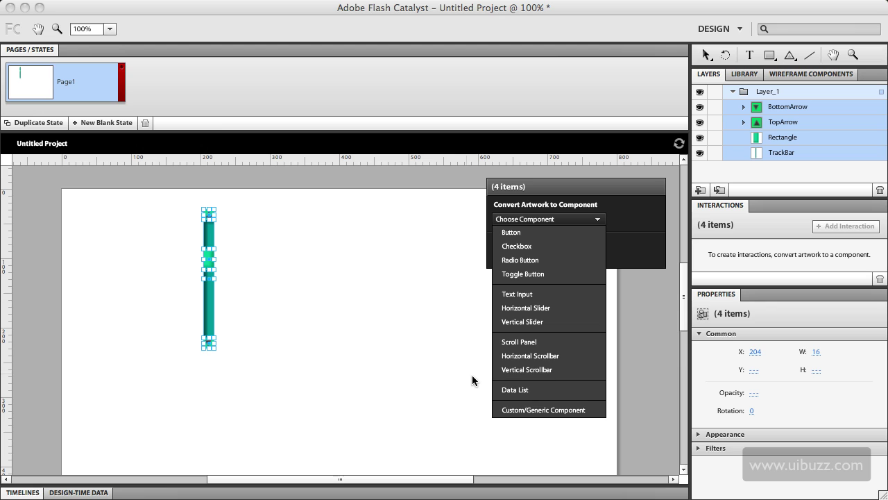
click(520, 370)
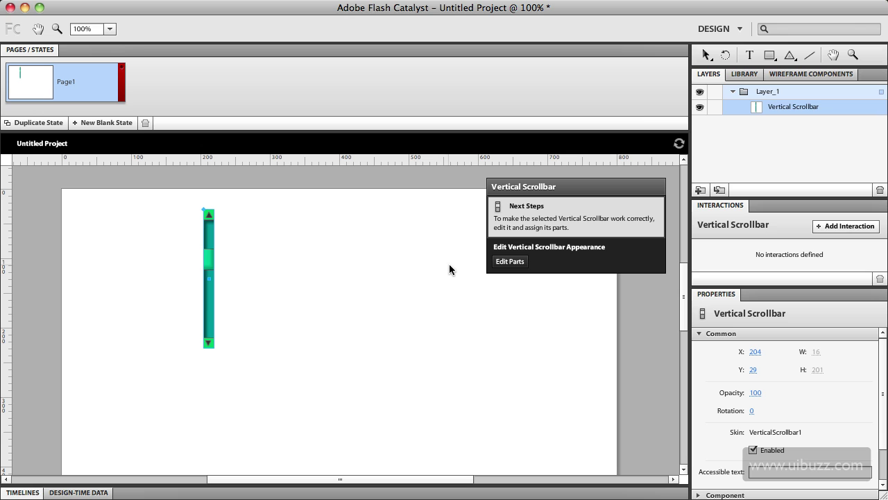
In Edit Parts, assign BottomArrow as the Down Button and TopArrow as the Up Button
click(509, 265)
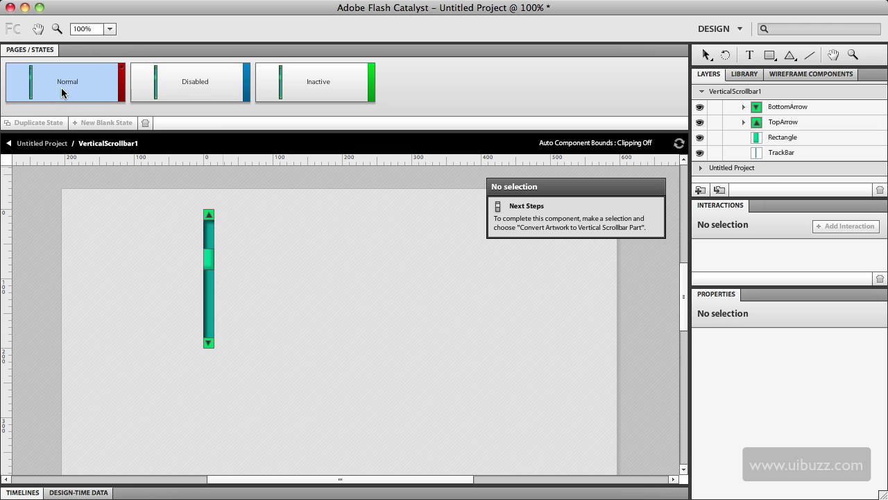
click(780, 111)
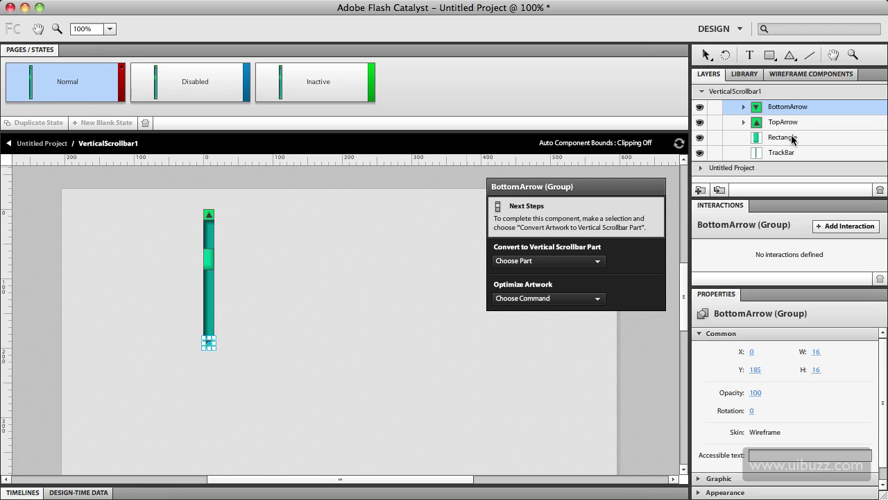
click(519, 262)
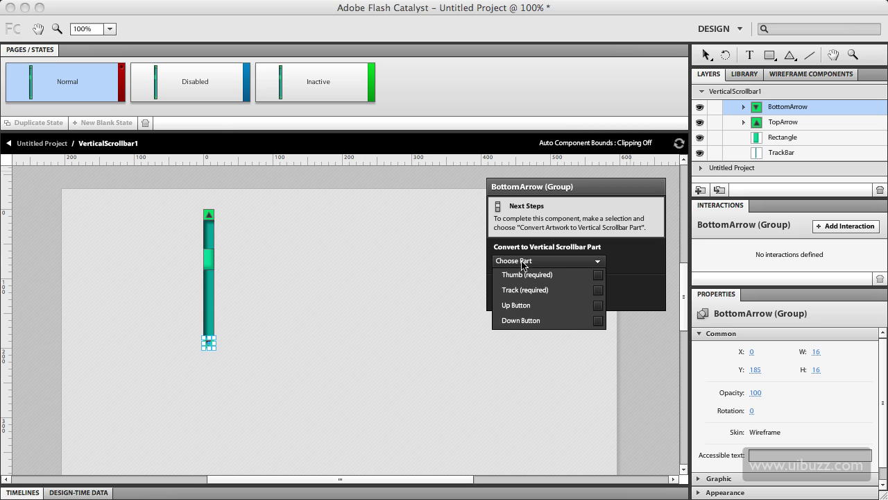
click(599, 321)
click(784, 122)
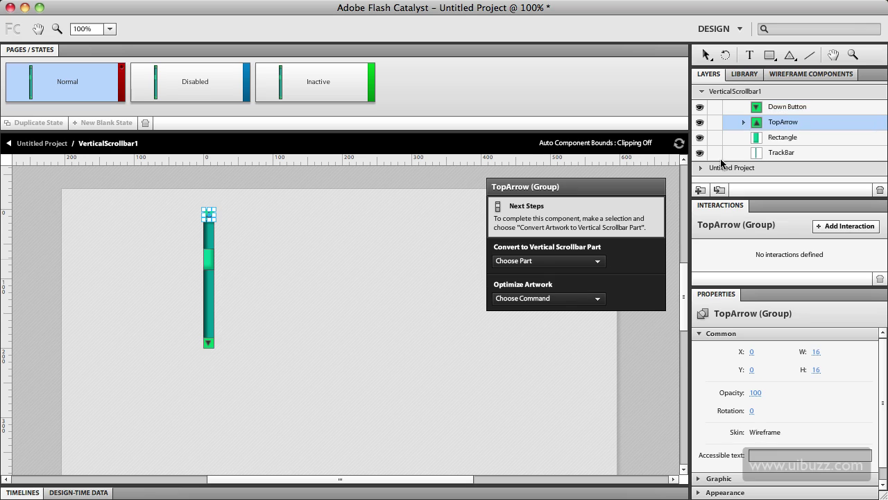
click(533, 263)
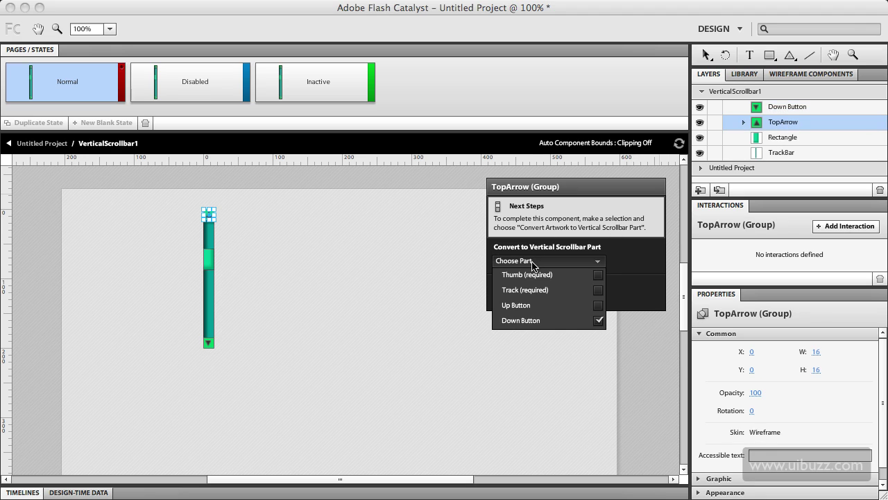
click(600, 306)
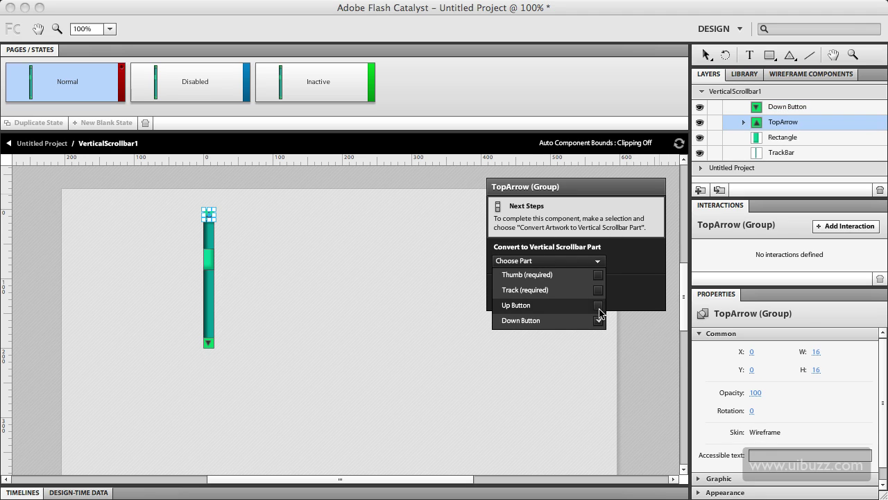
Assign the Rectangle as the Thumb and TrackBar as the Track
click(782, 137)
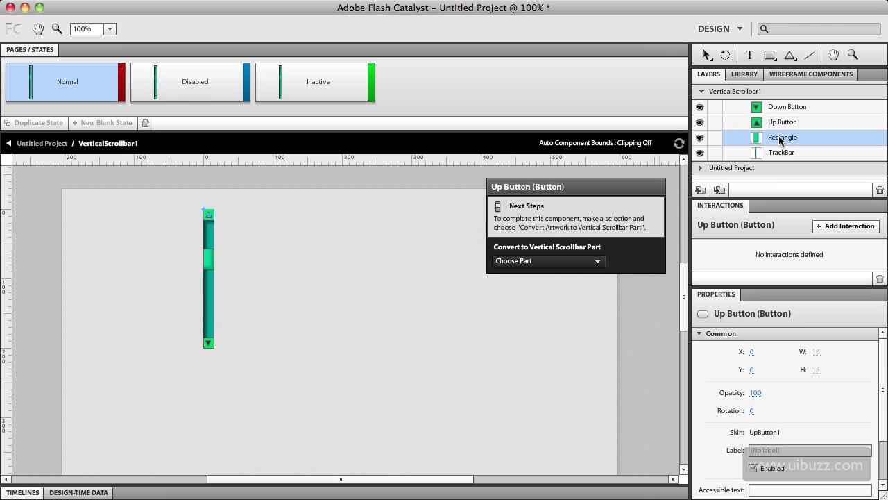
click(546, 263)
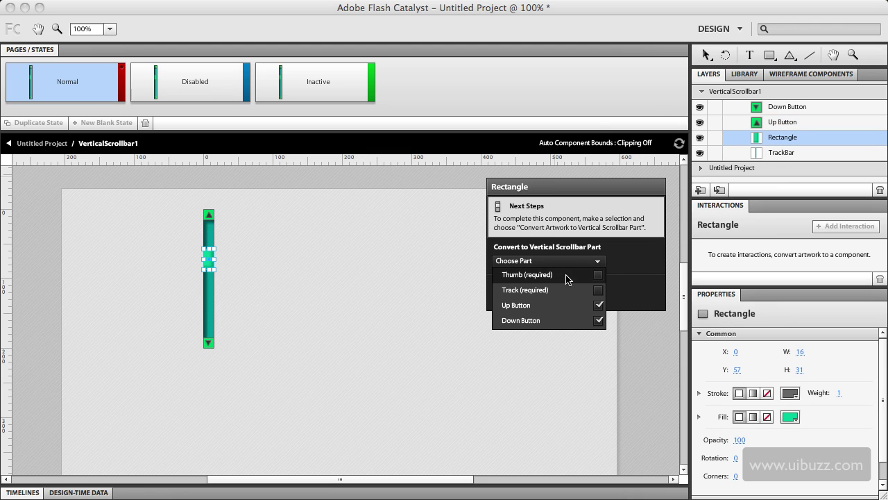
click(598, 276)
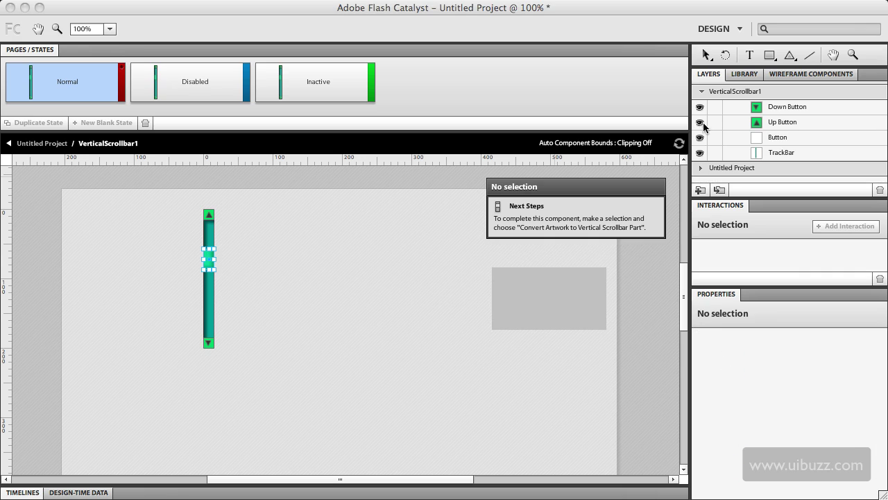
click(777, 153)
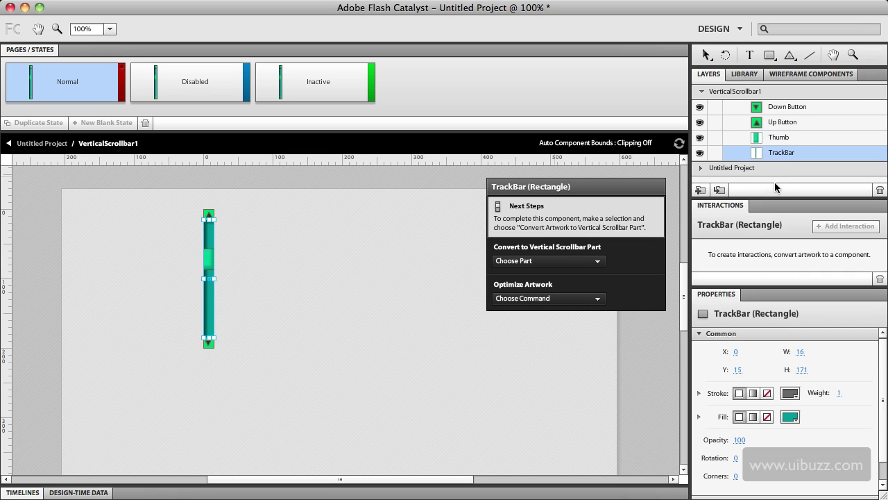
click(566, 263)
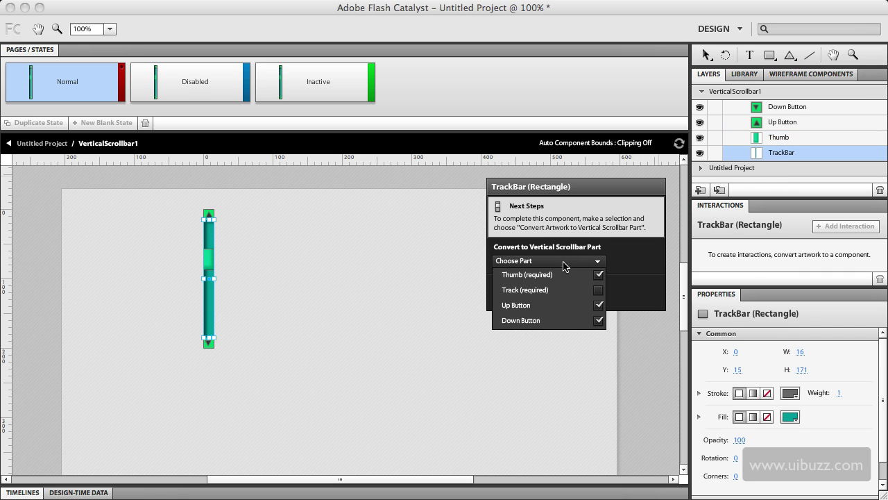
click(598, 295)
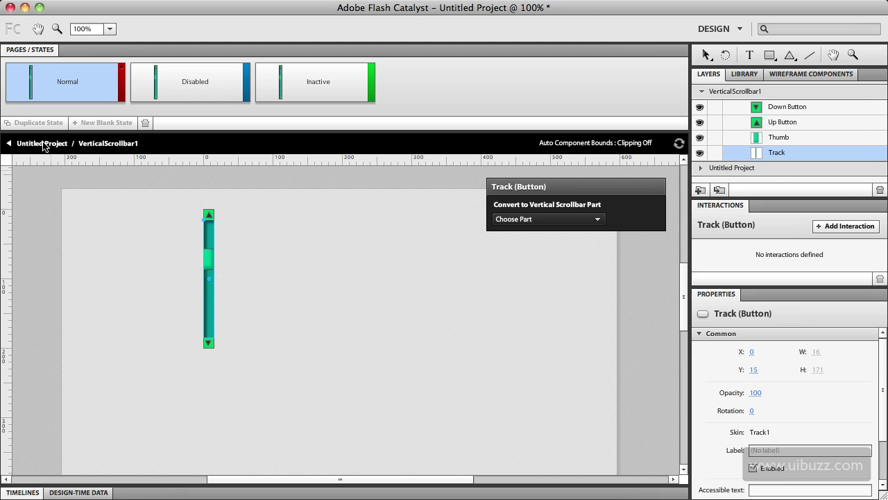
Return to the main Untitled Project page and deselect the vertical scrollbar
click(43, 144)
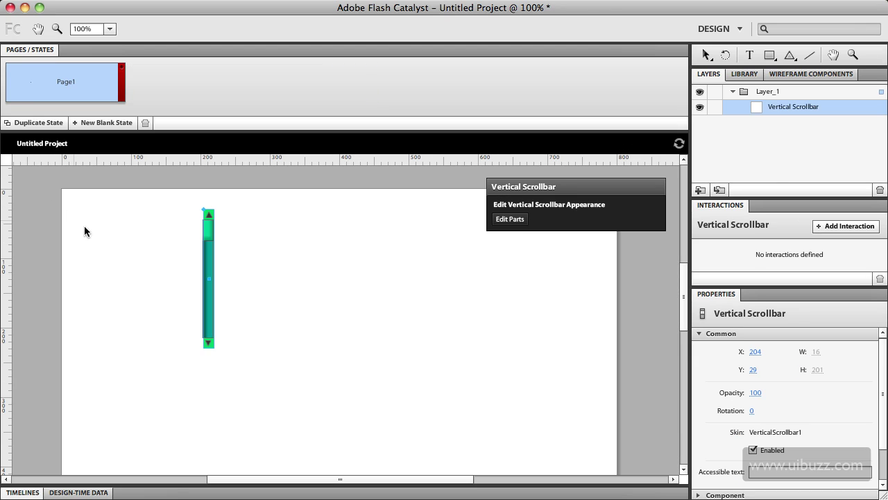
click(118, 233)
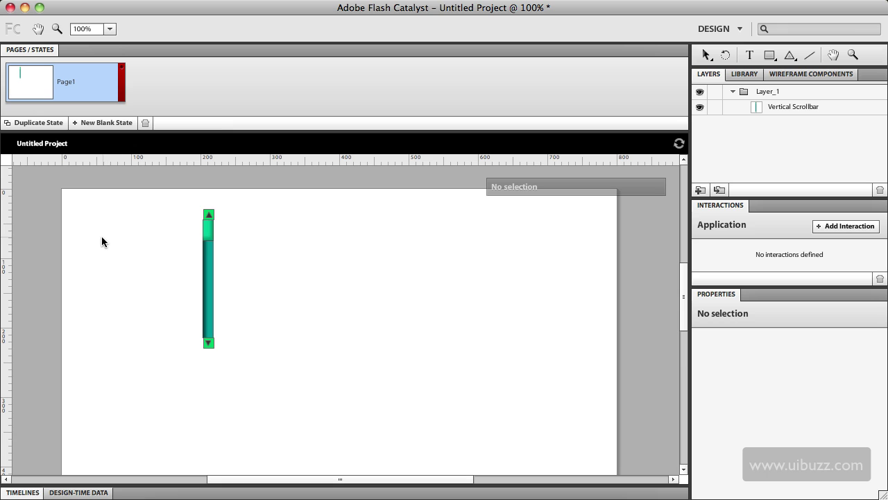
scroll(42, 208, right, 2)
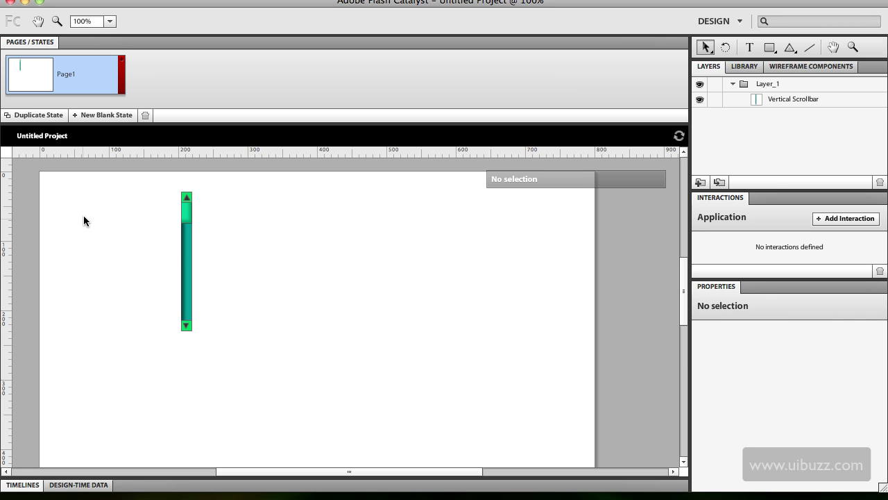
Zoom to 150% and back to 100%, pan the canvas, then show the Library panel
key(z)
click(185, 243)
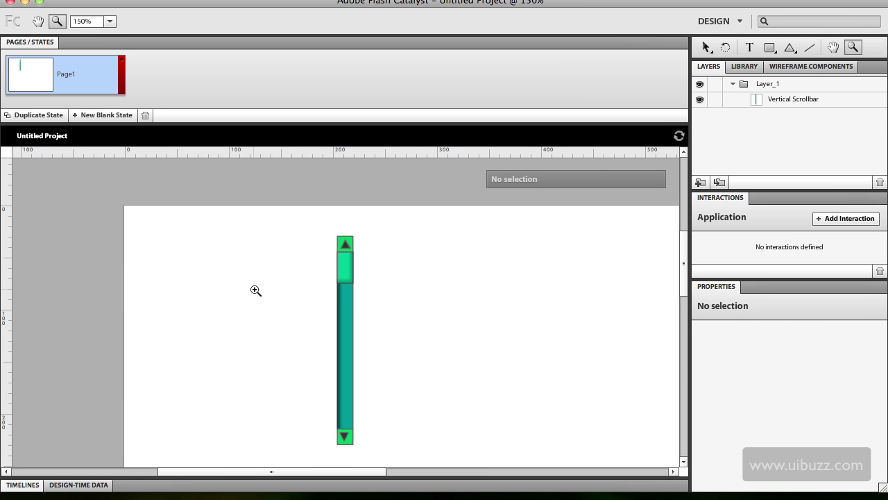
alt+click(284, 311)
key(h)
drag(301, 312, 117, 243)
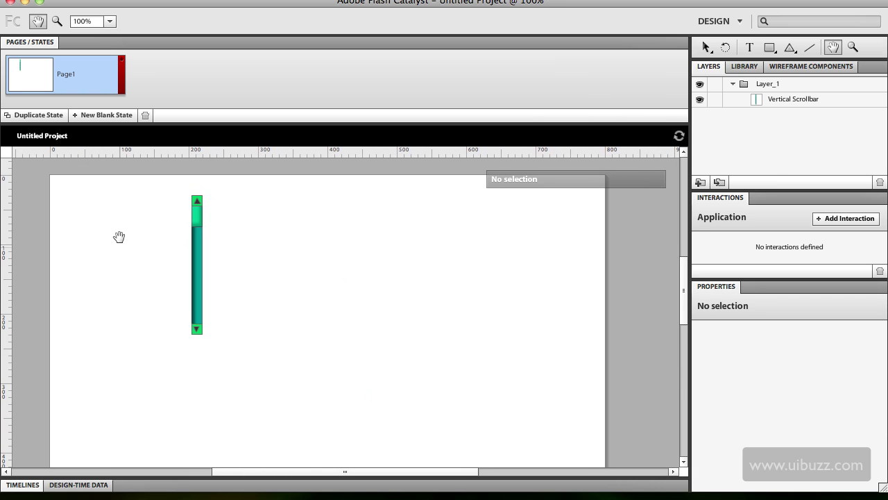
key(z)
click(705, 48)
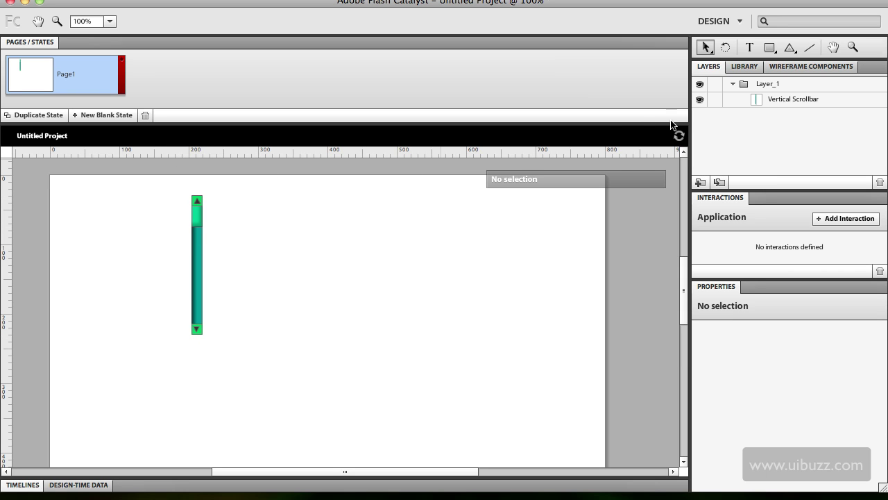
click(742, 71)
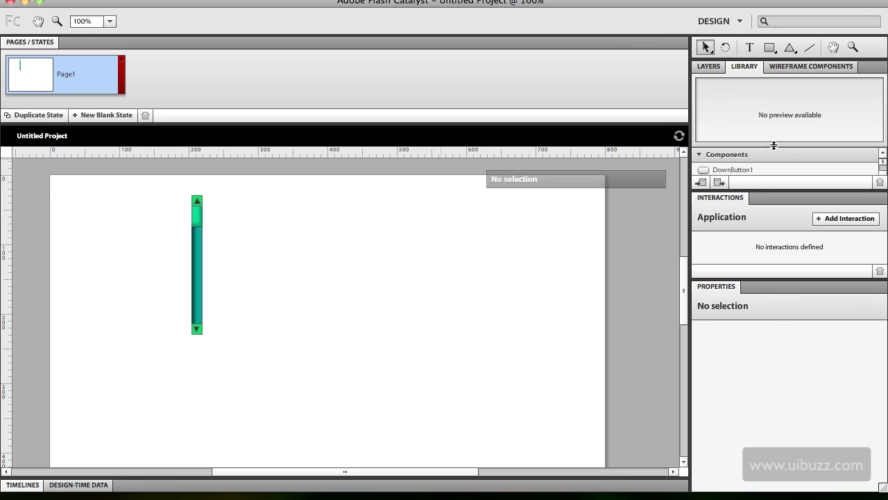
Enlarge the Library components list by shrinking the preview and collapsing Properties and Interactions
drag(774, 144, 773, 112)
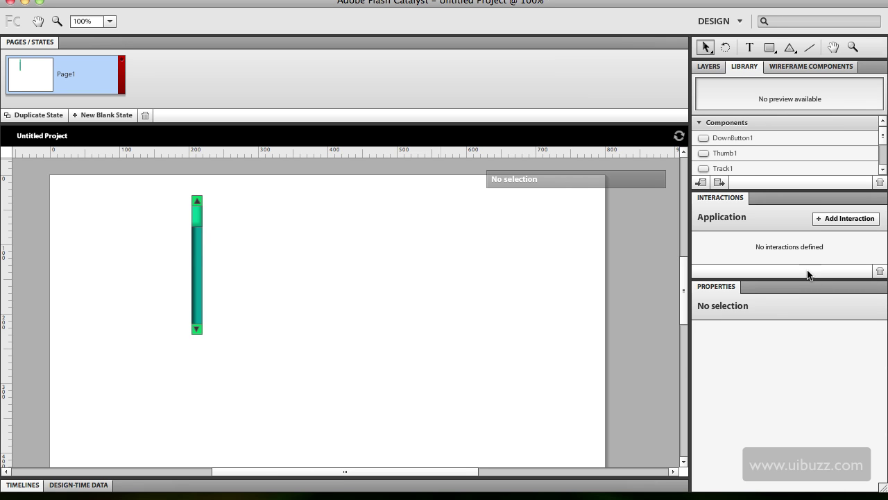
click(813, 290)
click(791, 202)
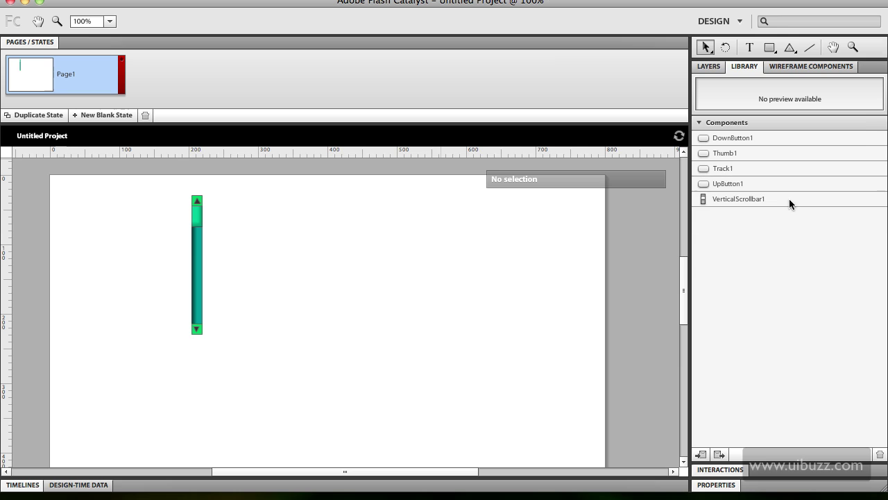
Rename the VerticalScrollbar1 component to MyScrollBar
click(747, 198)
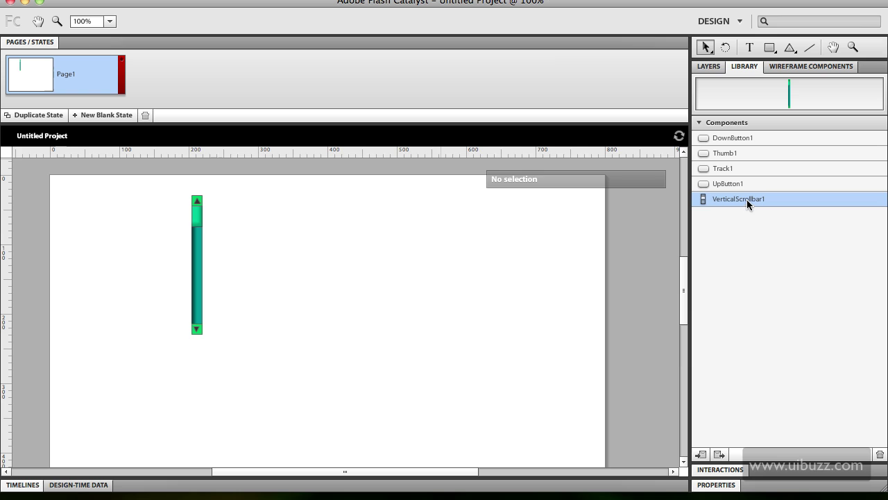
double_click(748, 198)
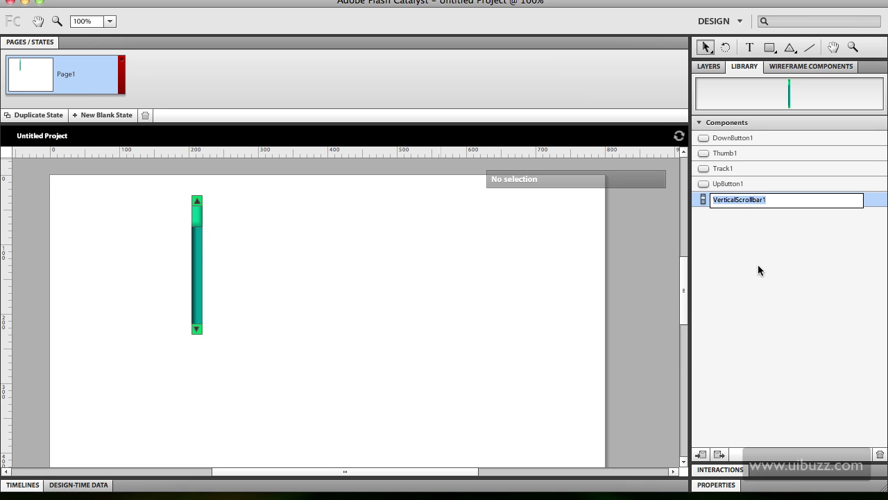
text(MyScrollBar)
key(Return)
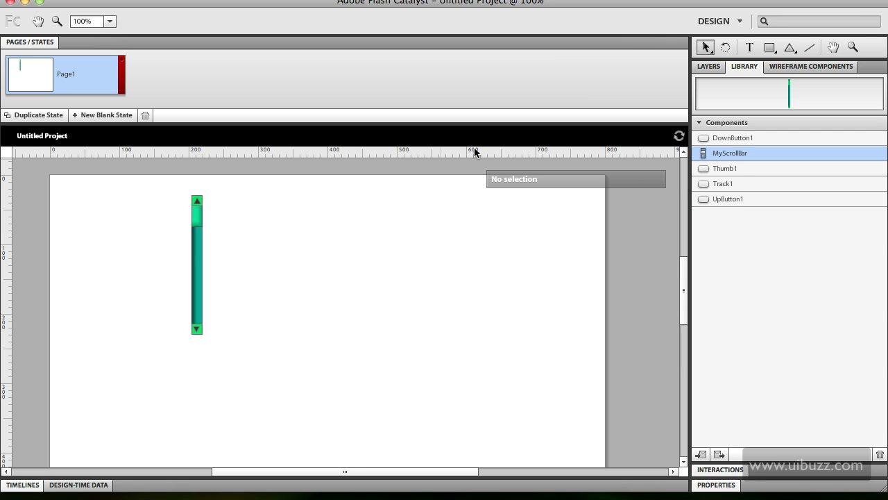
Export the library package to the Desktop, replacing the file name with MyScrollBarSkin
click(719, 455)
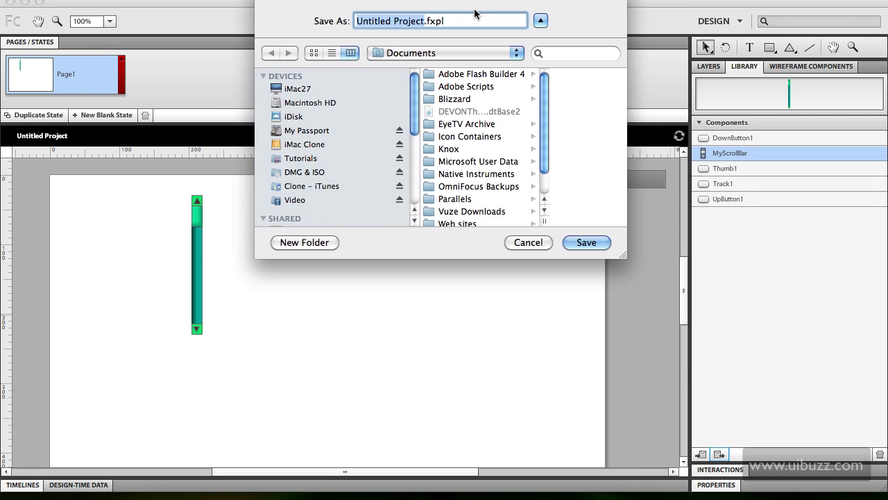
drag(415, 149, 420, 236)
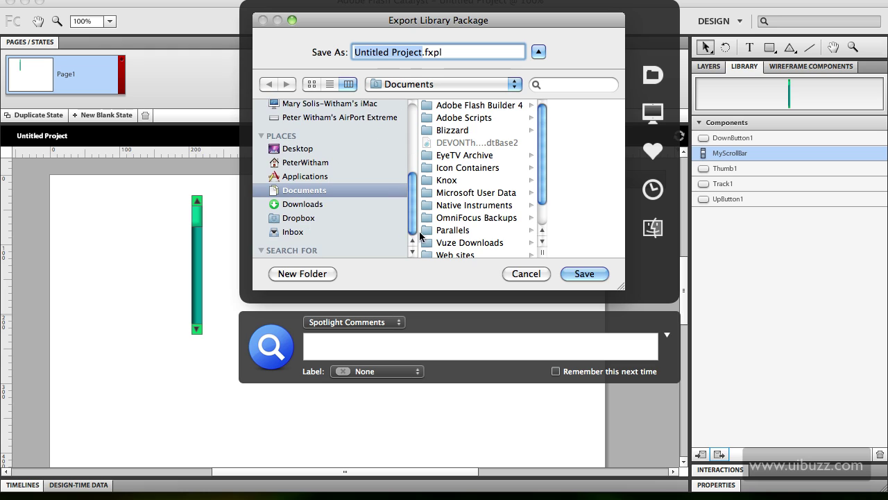
click(288, 149)
click(419, 52)
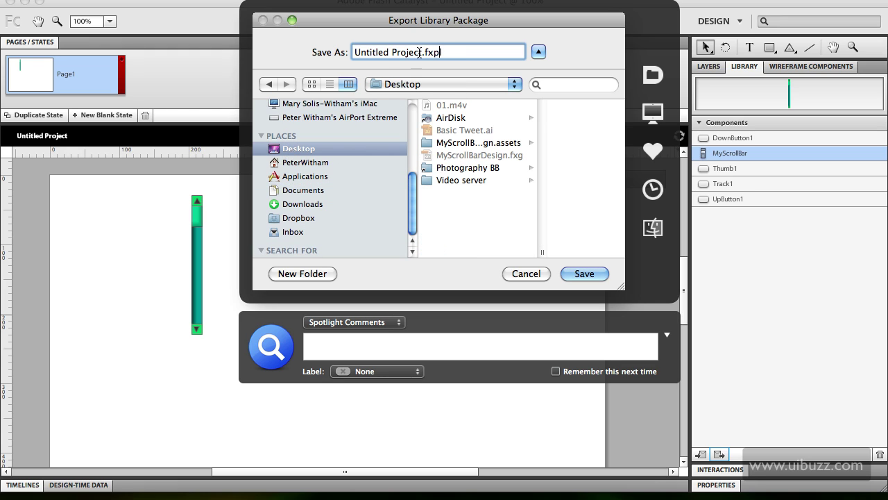
drag(419, 52, 351, 53)
text(M)
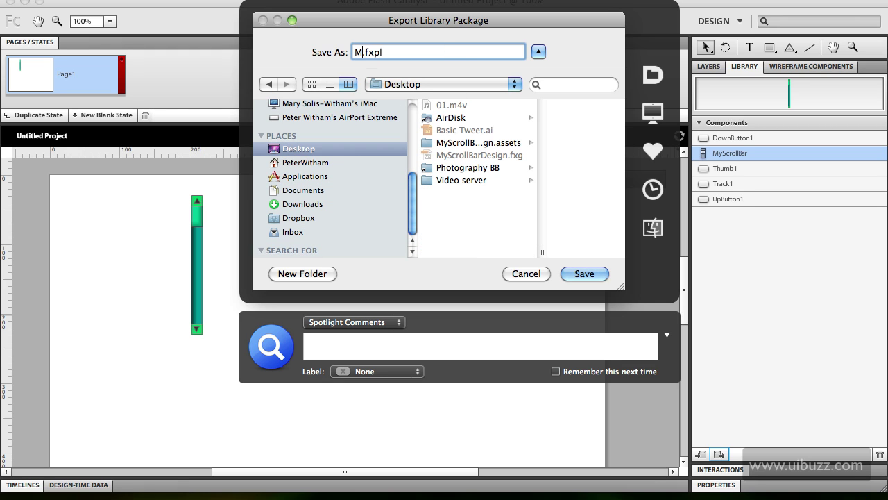
text(yScrollBar)
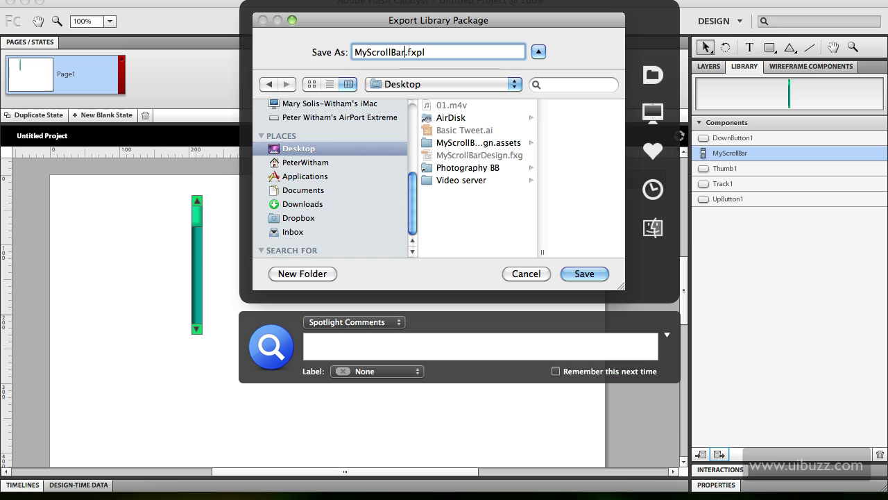
text(Skin)
Save MyScrollBarSkin.fxpl on the Desktop and start an import from Flash Builder's Package Explorer
click(585, 274)
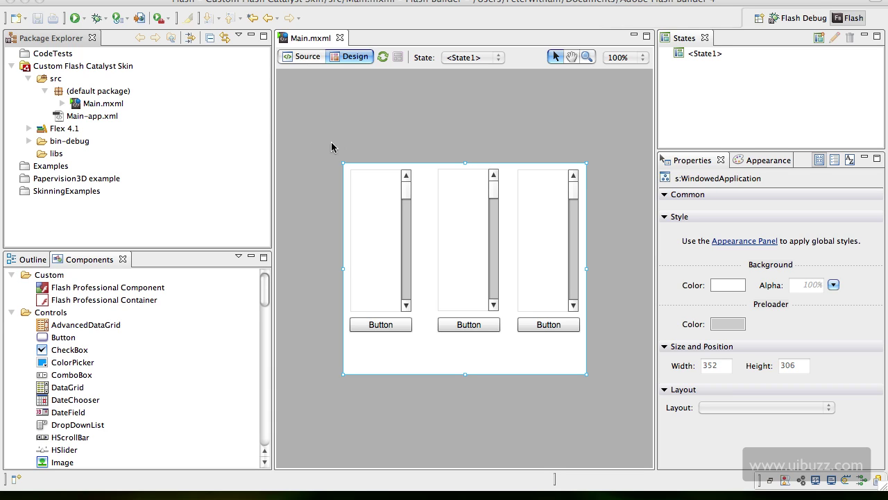
click(68, 224)
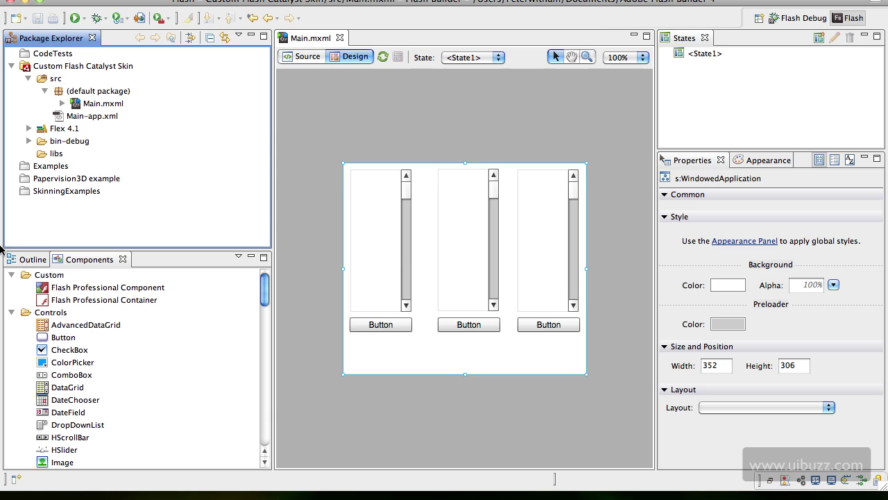
right_click(84, 212)
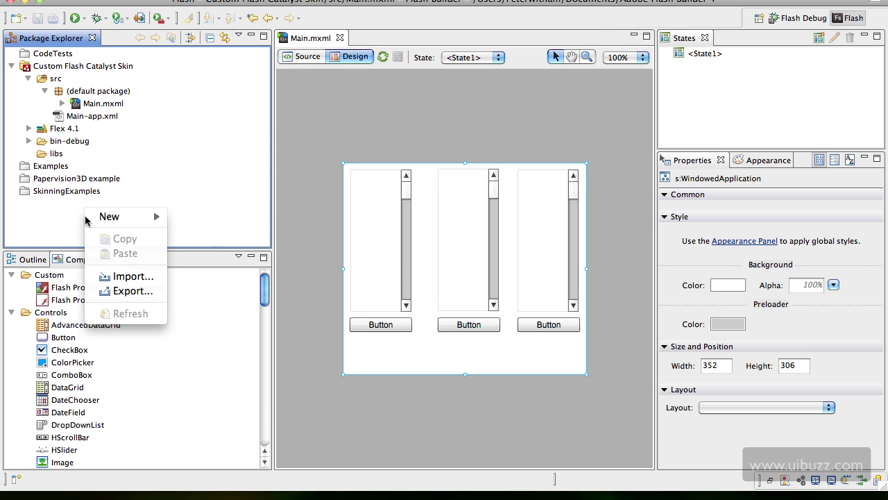
click(129, 276)
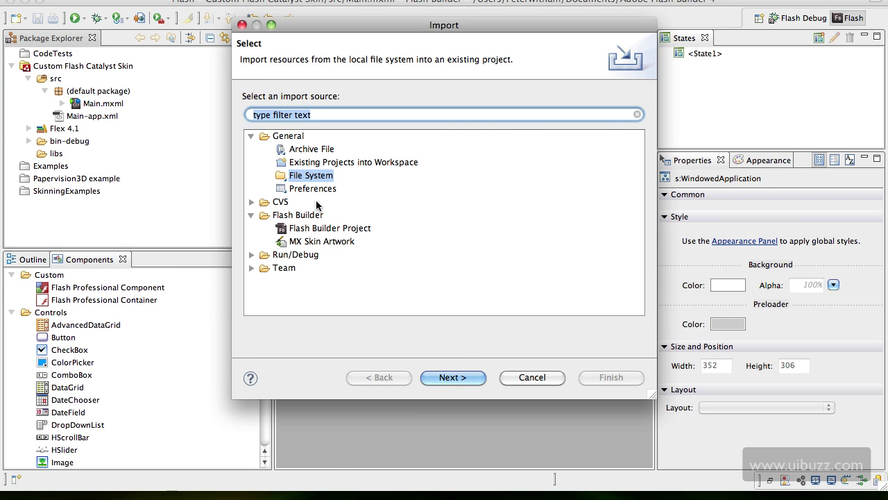
Import the MyScrollBarSkin.fxpl package as a Flash Builder project
click(311, 230)
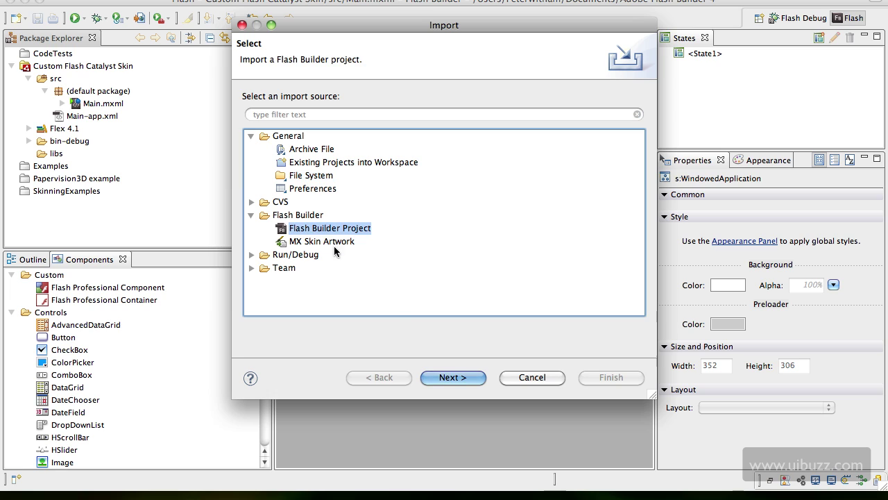
click(435, 377)
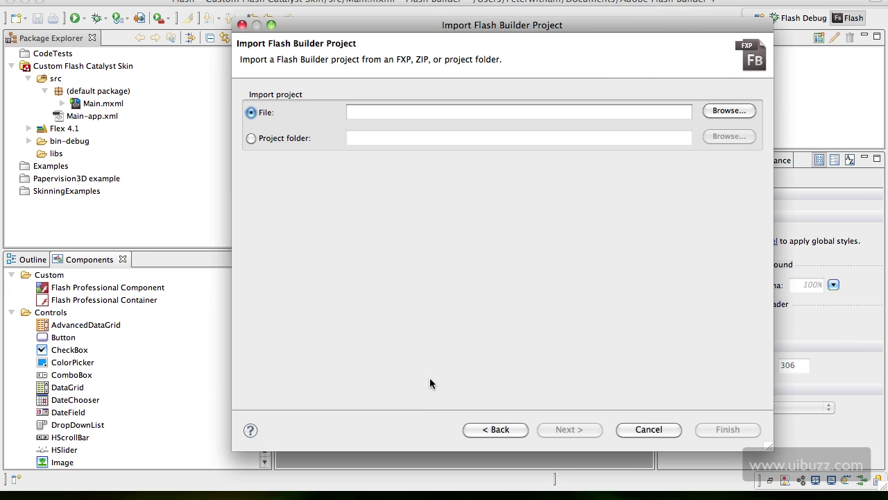
click(707, 112)
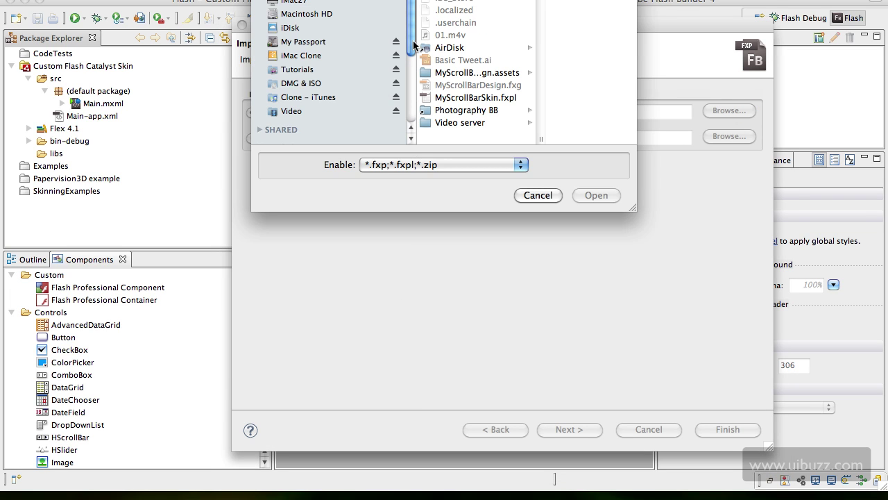
click(497, 101)
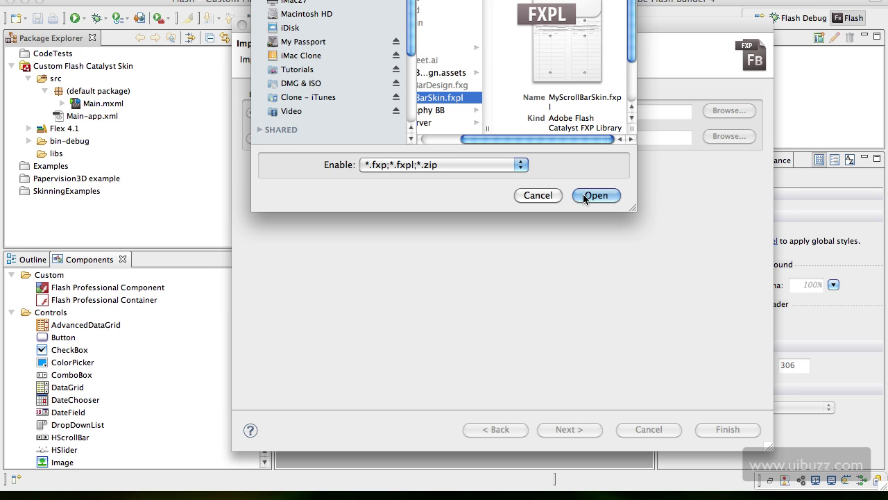
click(596, 195)
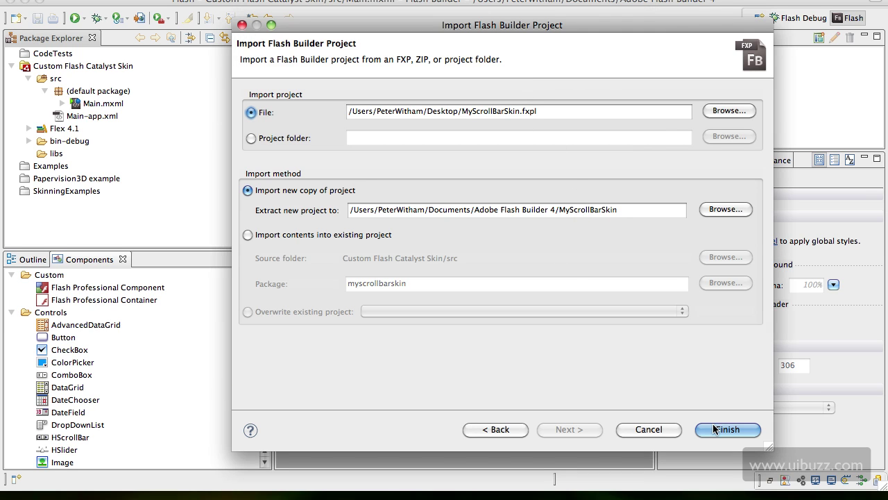
click(725, 429)
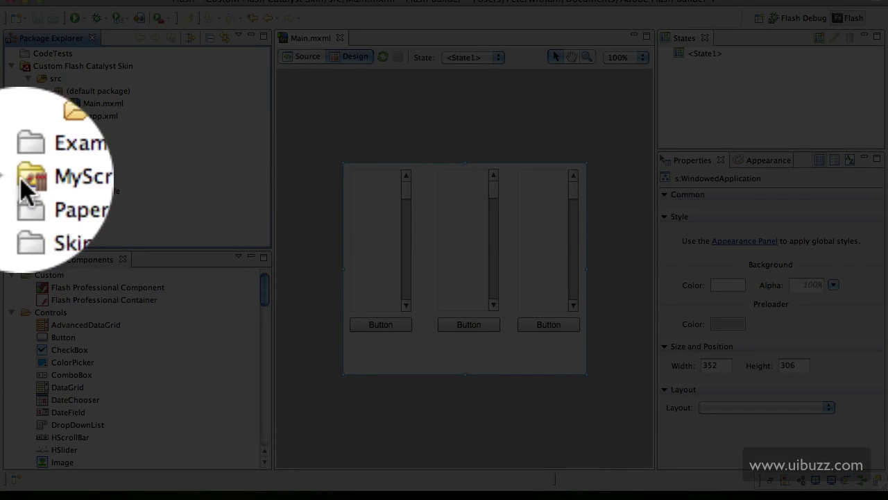
Expand and collapse the new MyScrollBarSkin project to inspect its contents
click(11, 178)
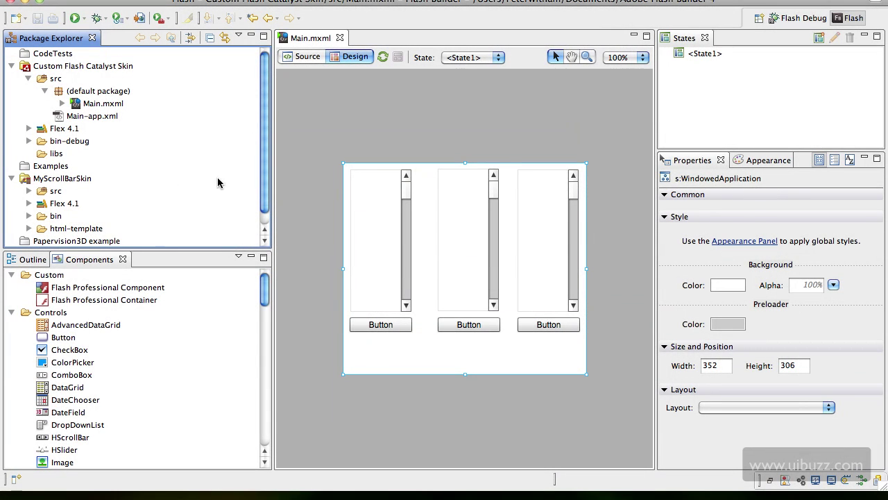
drag(266, 192, 267, 205)
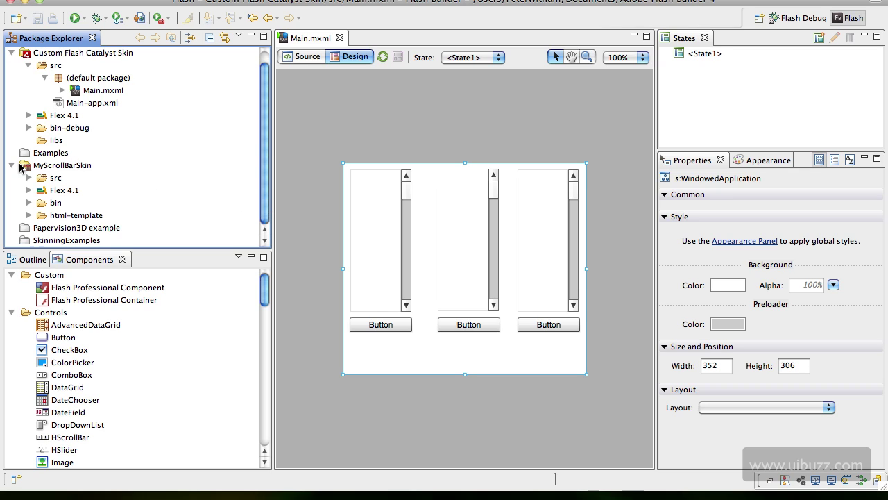
click(12, 165)
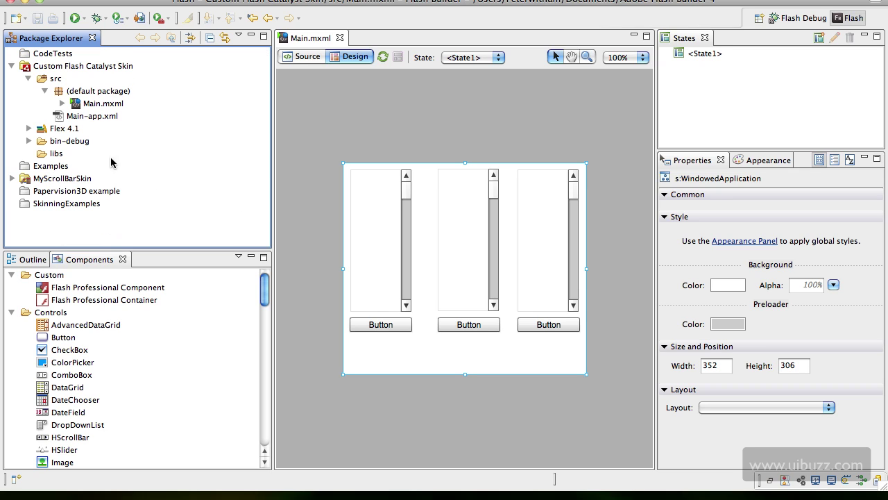
Add the MyScrollBarSkin project to the Custom Flash Catalyst Skin project's Flex Build Path
right_click(92, 68)
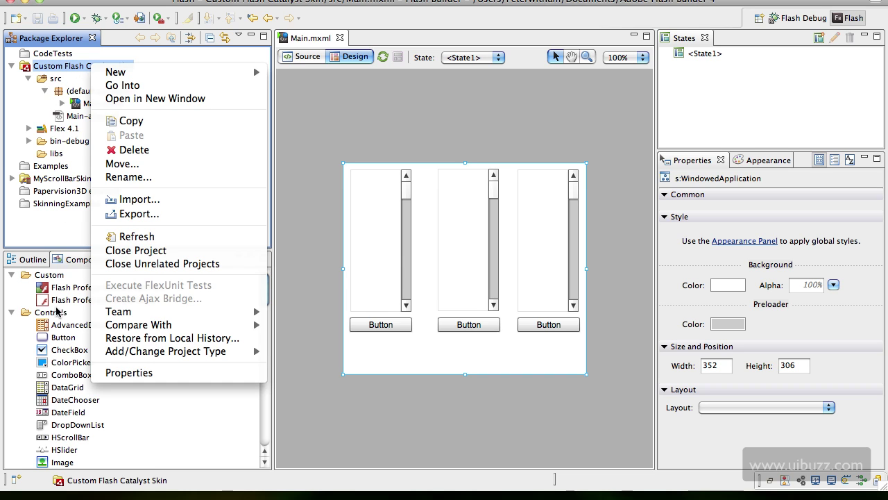
click(123, 375)
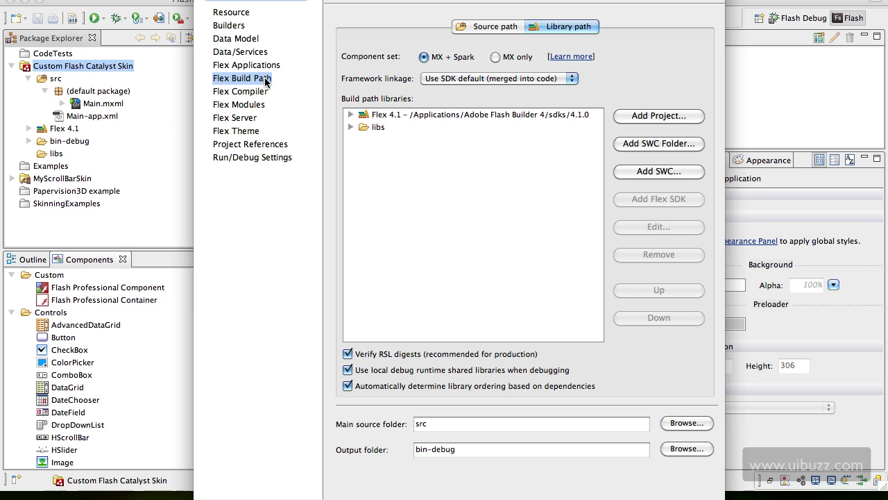
click(643, 117)
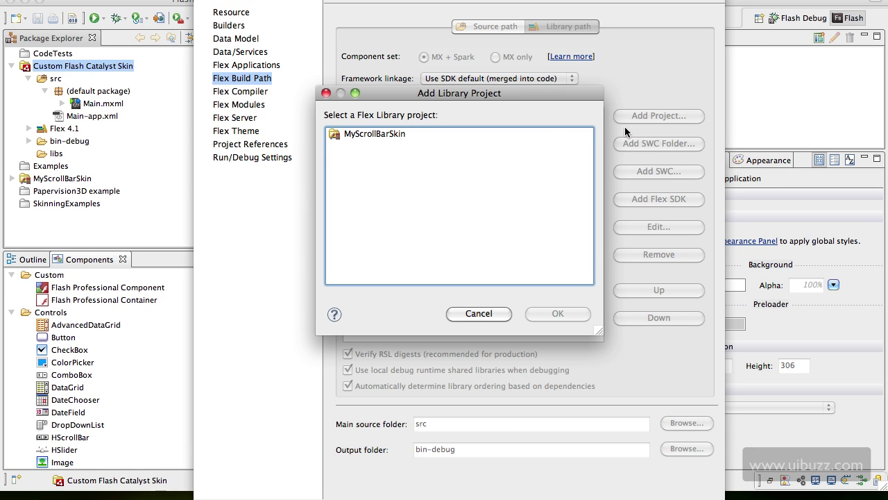
click(385, 134)
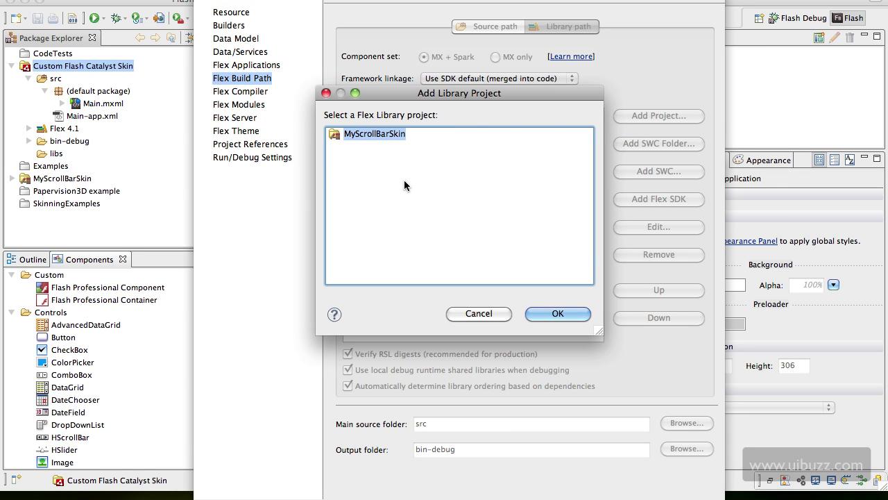
click(556, 313)
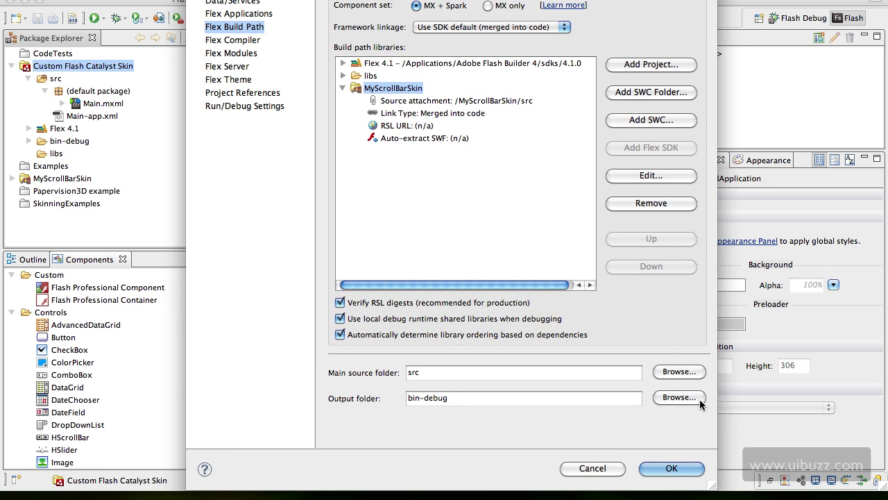
click(671, 469)
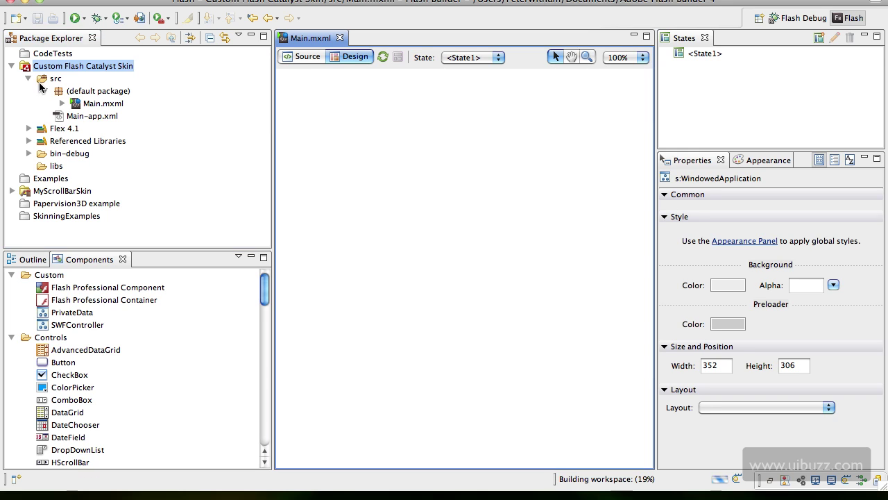
Collapse src and default package, then expand Referenced Libraries to check MyScrollBarSkin.swc
click(44, 90)
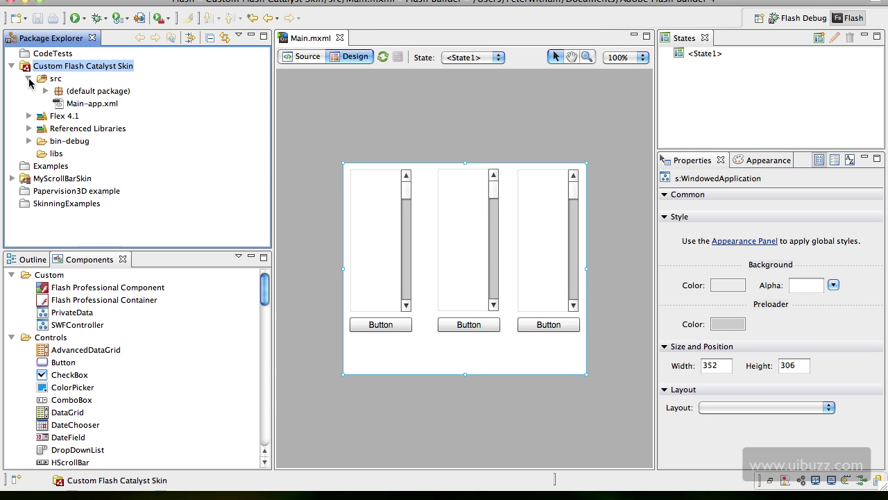
click(28, 78)
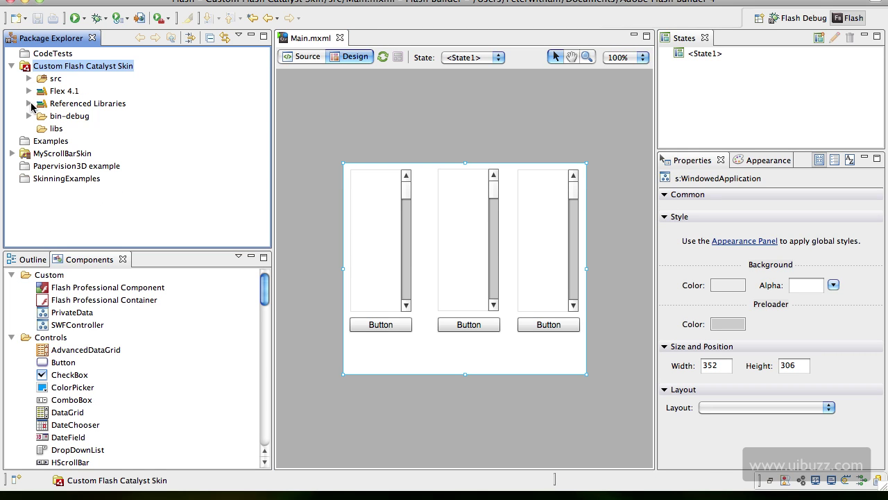
click(28, 105)
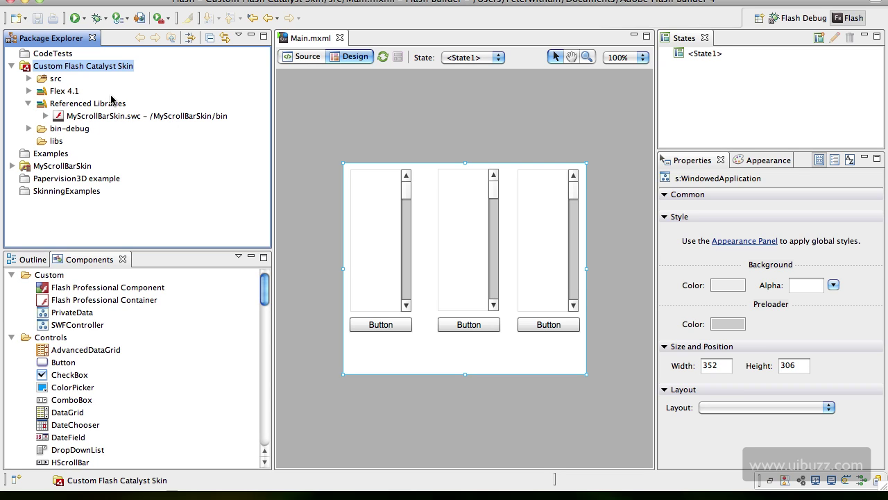
Set the first vertical scrollbar's Skin to components.MyScrollBar
click(406, 195)
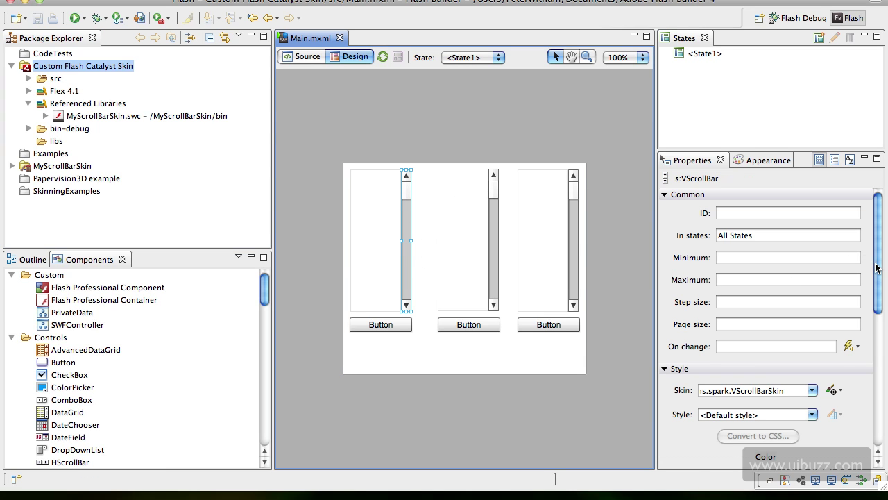
scroll(727, 291, down, 5)
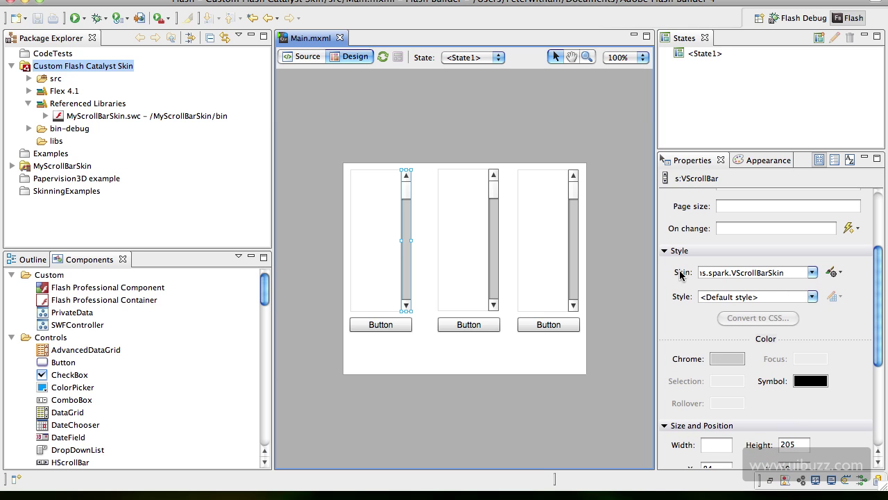
click(812, 273)
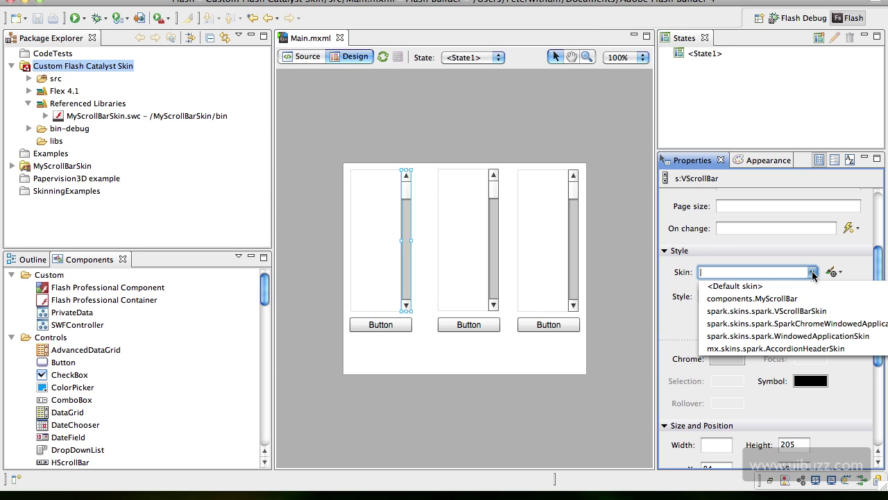
click(771, 299)
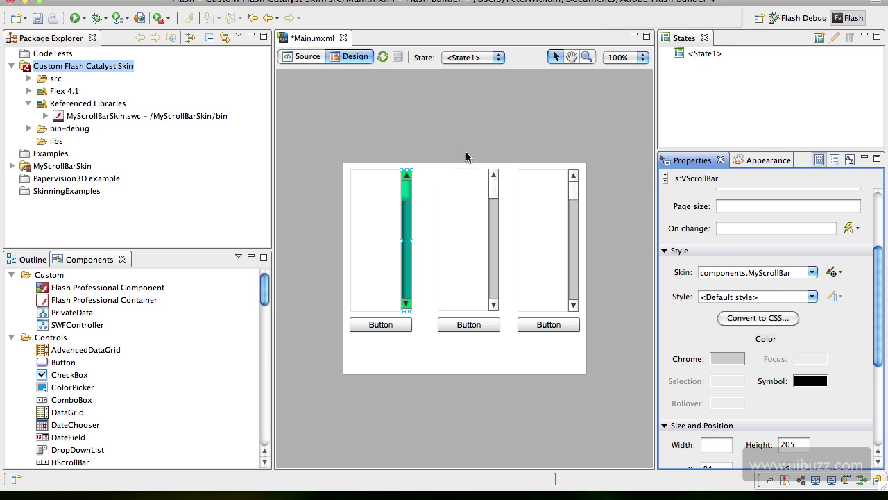
click(343, 199)
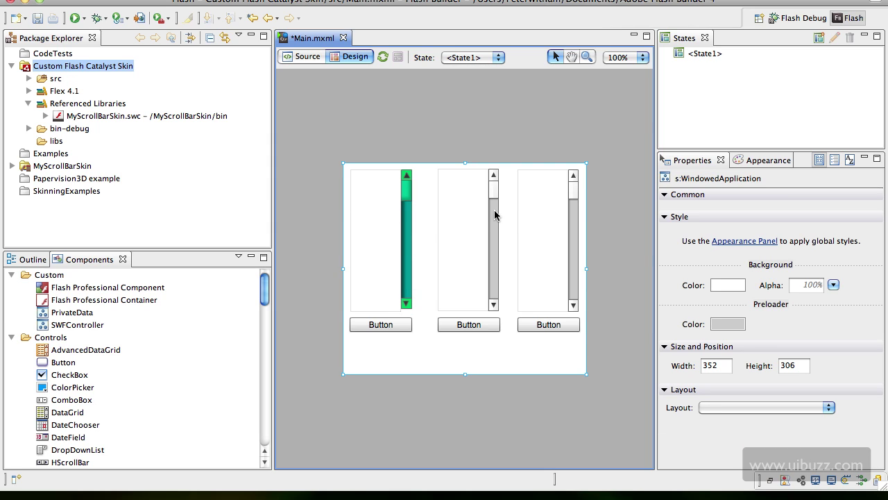
Set the third vertical scrollbar's Skin to components.MyScrollBar
click(570, 202)
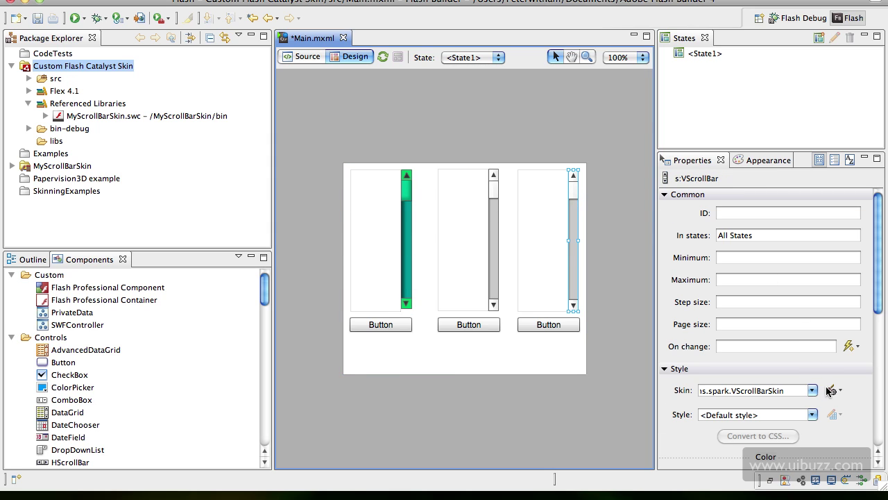
click(812, 392)
click(767, 415)
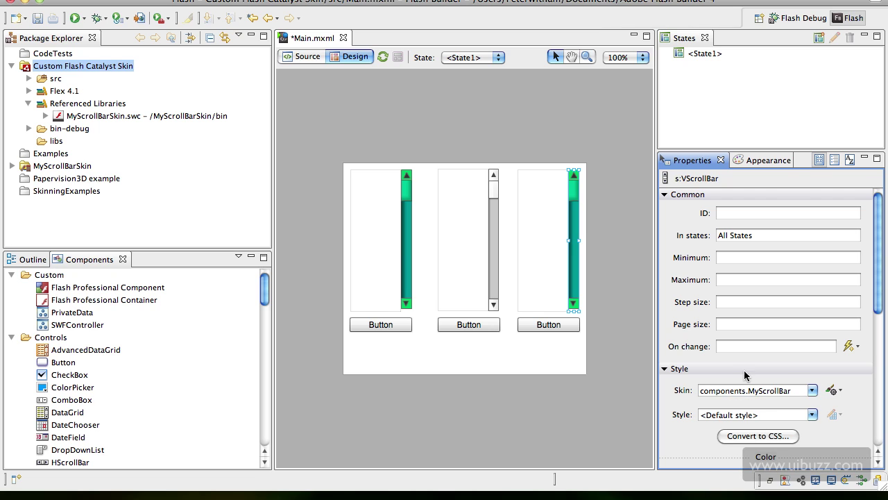
click(409, 131)
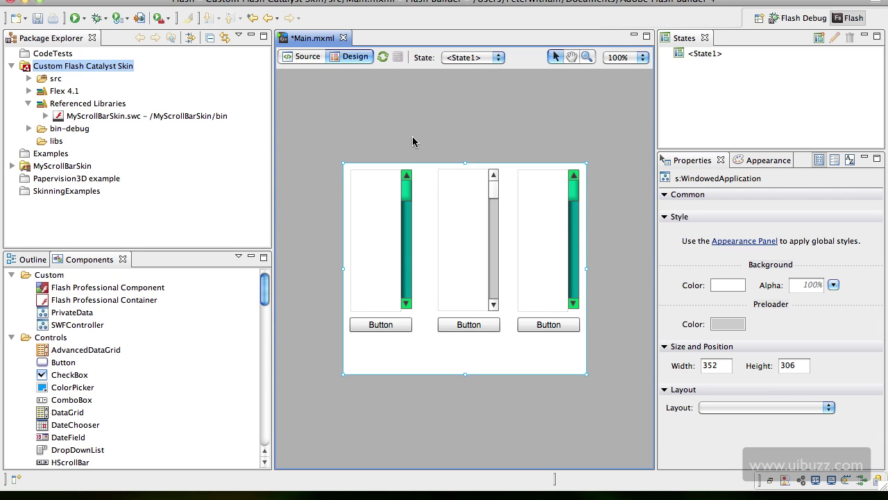
Save and launch the Main app, then drag and step the teal scrollbars to confirm they work
key(super+F11)
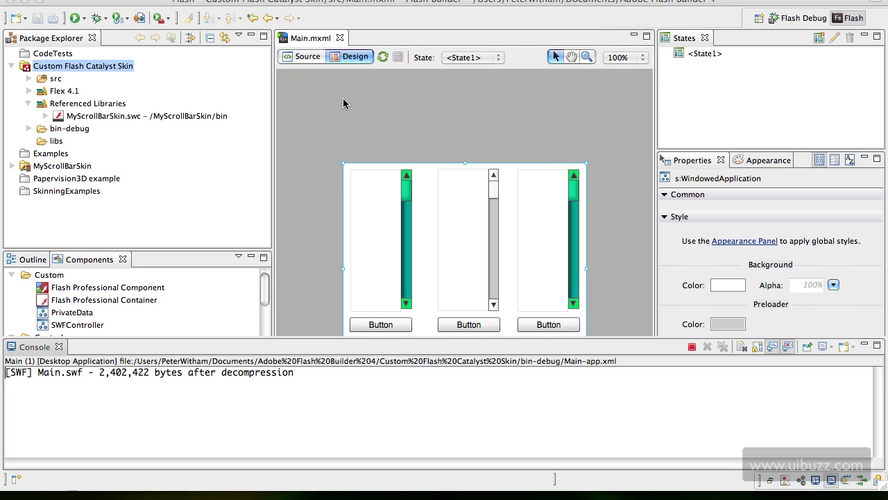
drag(379, 179, 215, 74)
drag(209, 122, 208, 173)
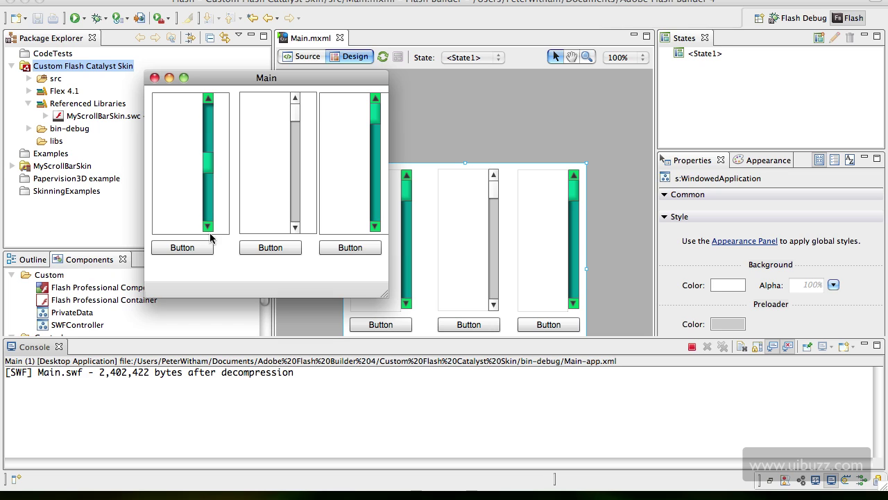
click(207, 226)
click(207, 226)
drag(385, 297, 442, 322)
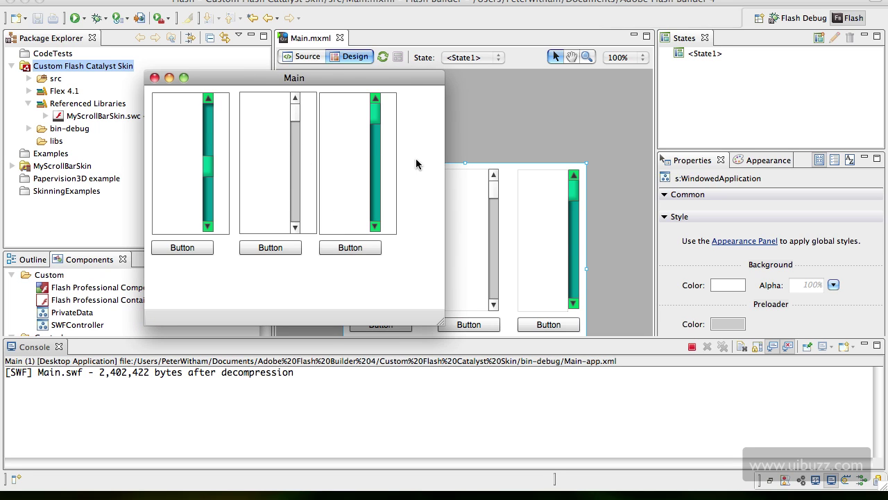
drag(205, 189, 208, 171)
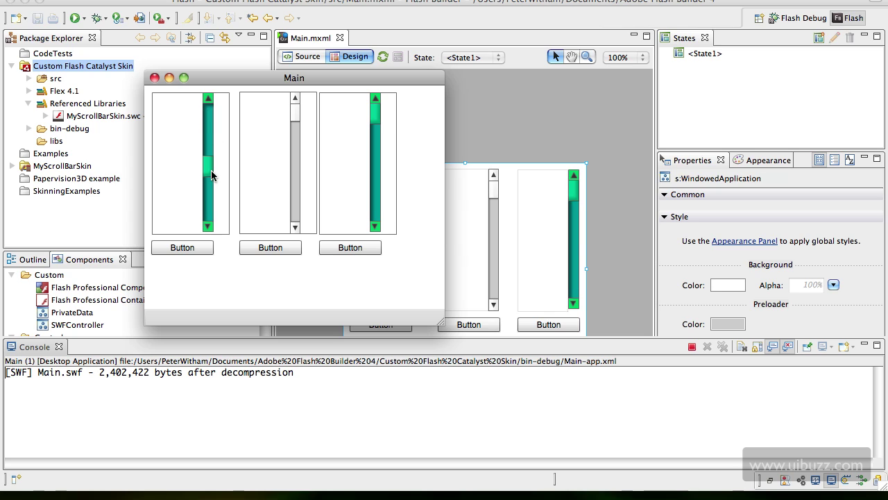